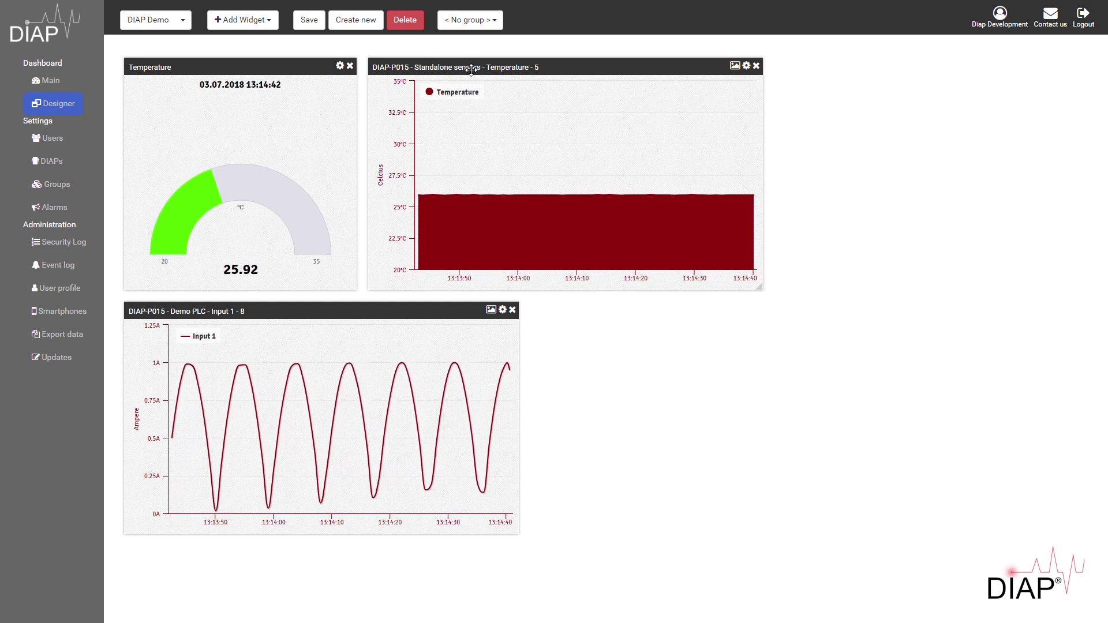
# - Change the temperature chart from a filled area chart to a linear Line chart
pyautogui.click(252, 23)
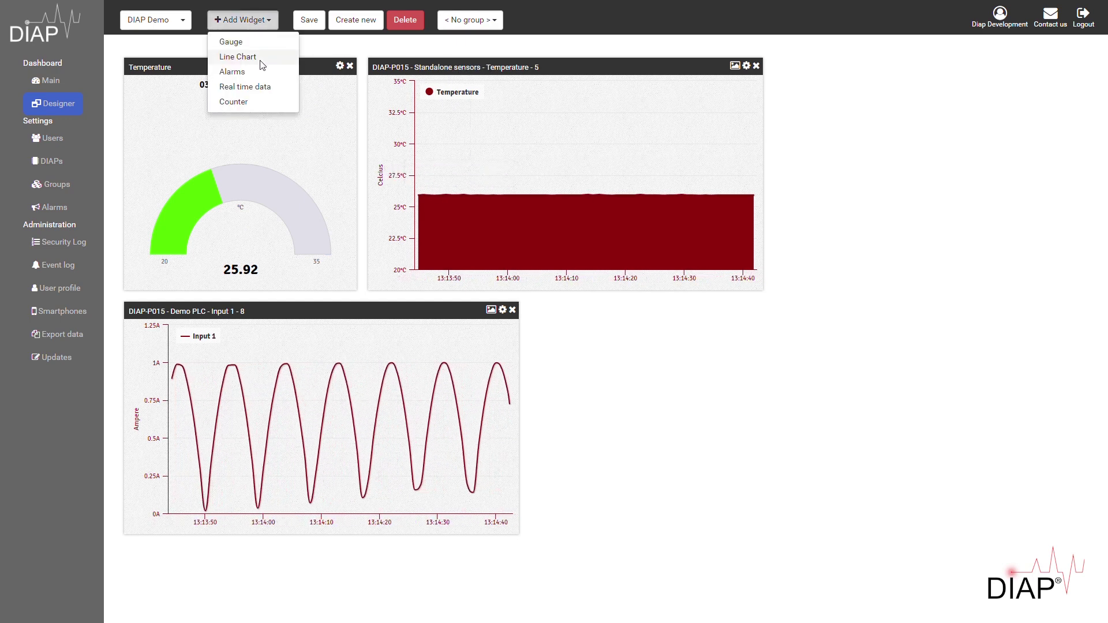
pyautogui.click(469, 53)
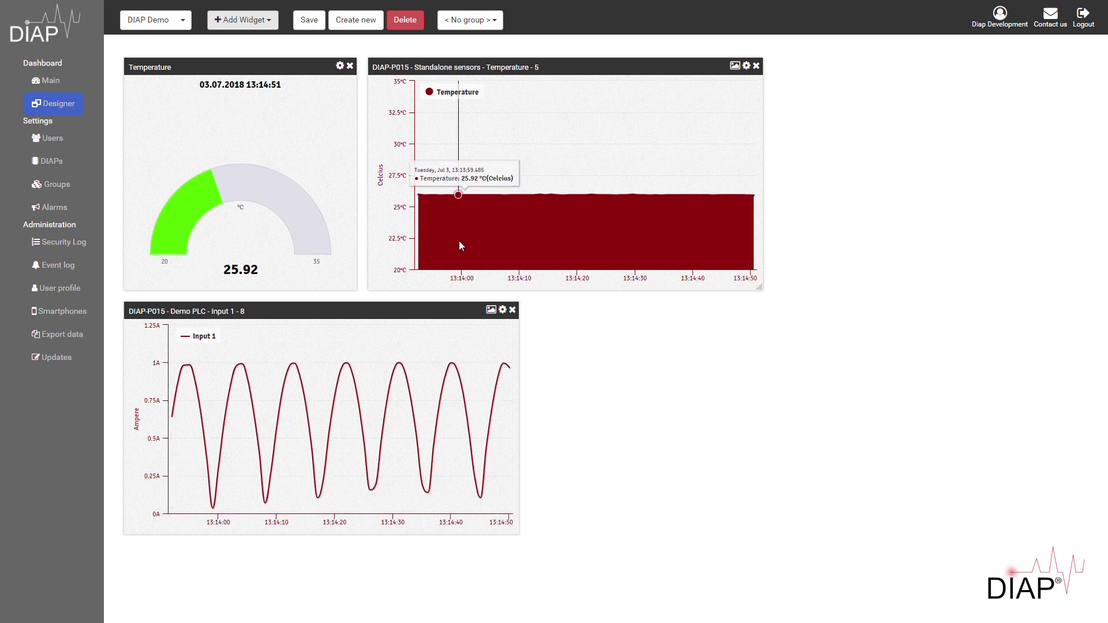
pyautogui.click(746, 66)
pyautogui.click(557, 70)
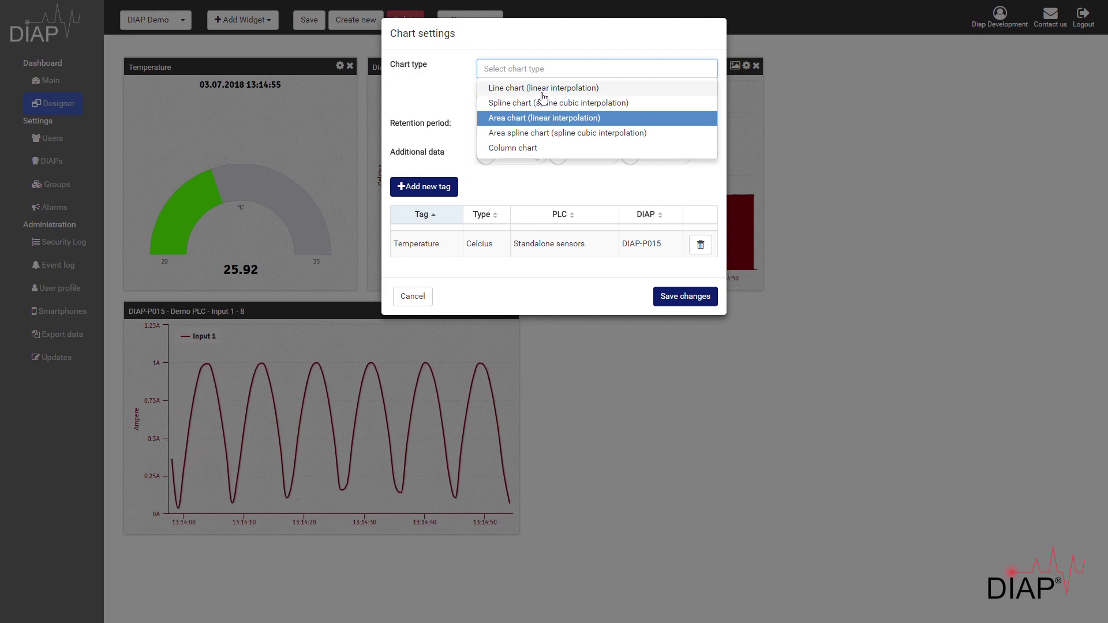
pyautogui.click(542, 89)
pyautogui.click(675, 297)
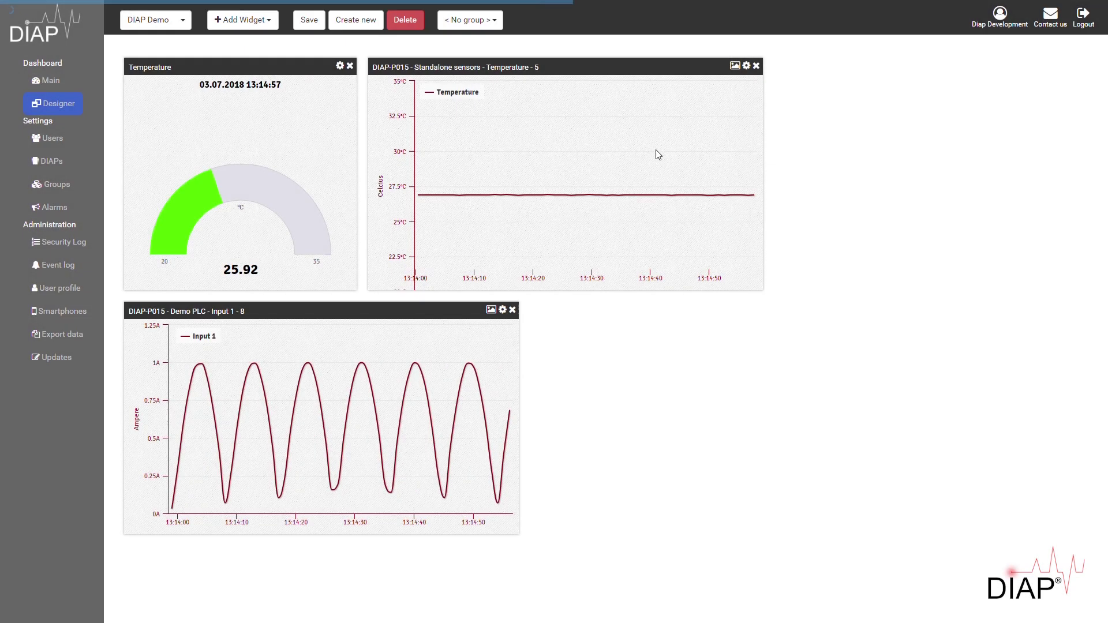
# - Try the Column chart type on the temperature chart
pyautogui.click(746, 66)
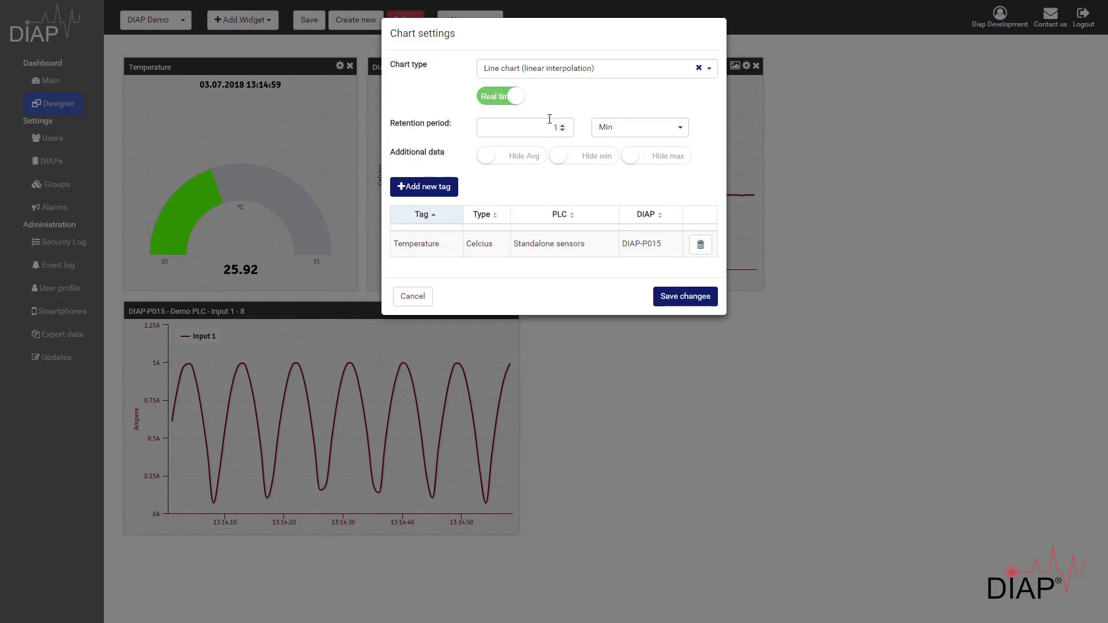
pyautogui.click(539, 70)
pyautogui.click(537, 148)
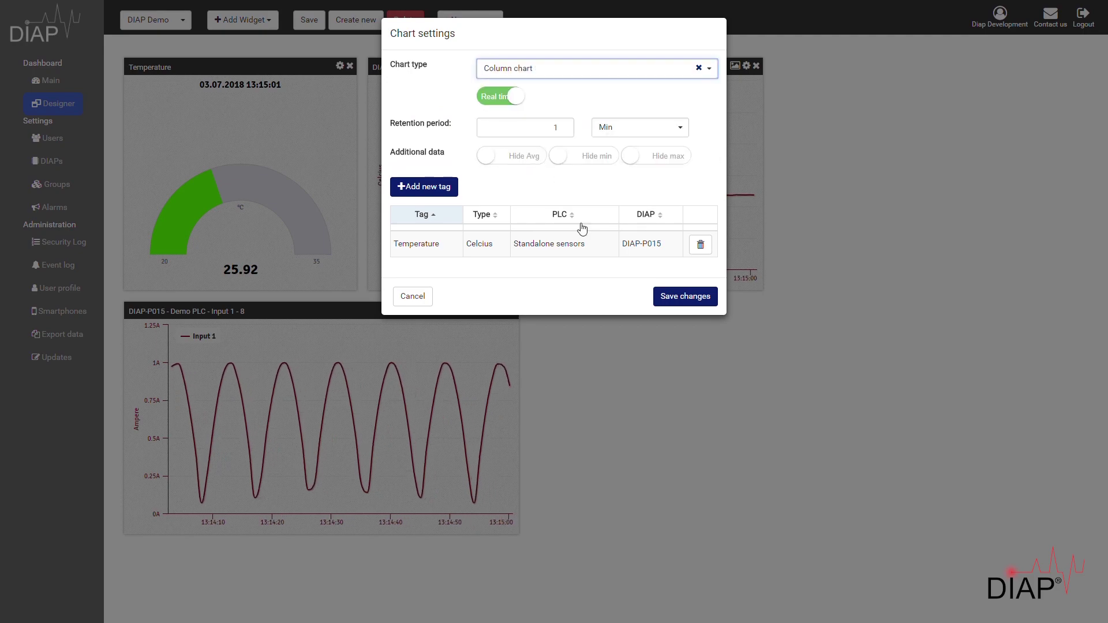
pyautogui.click(668, 297)
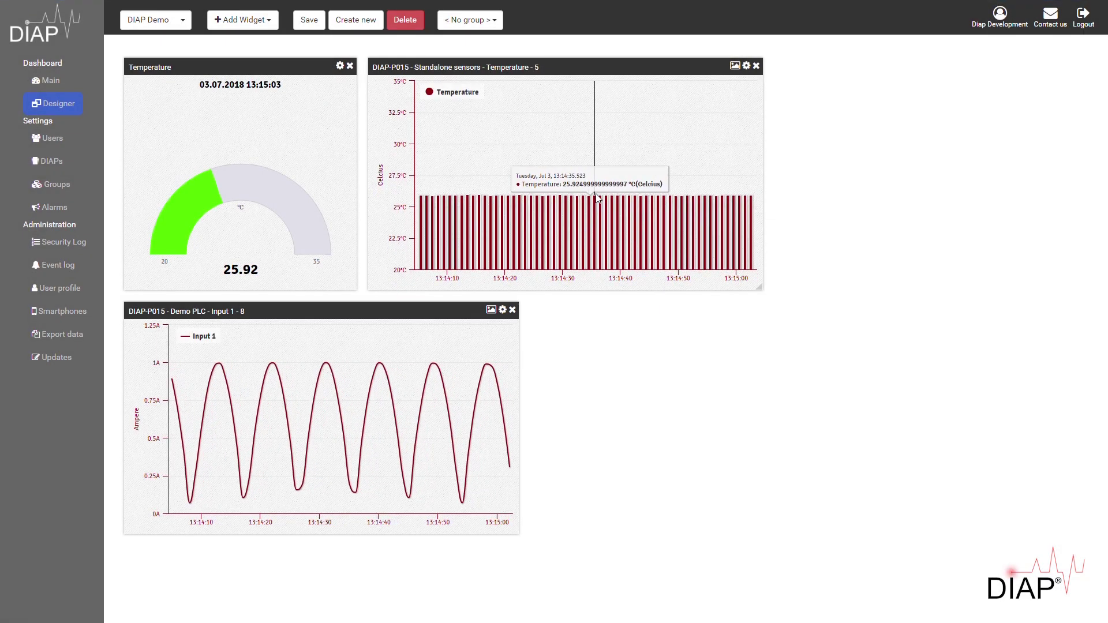
# - Switch the temperature chart back to a linear Line chart and save it
pyautogui.click(746, 66)
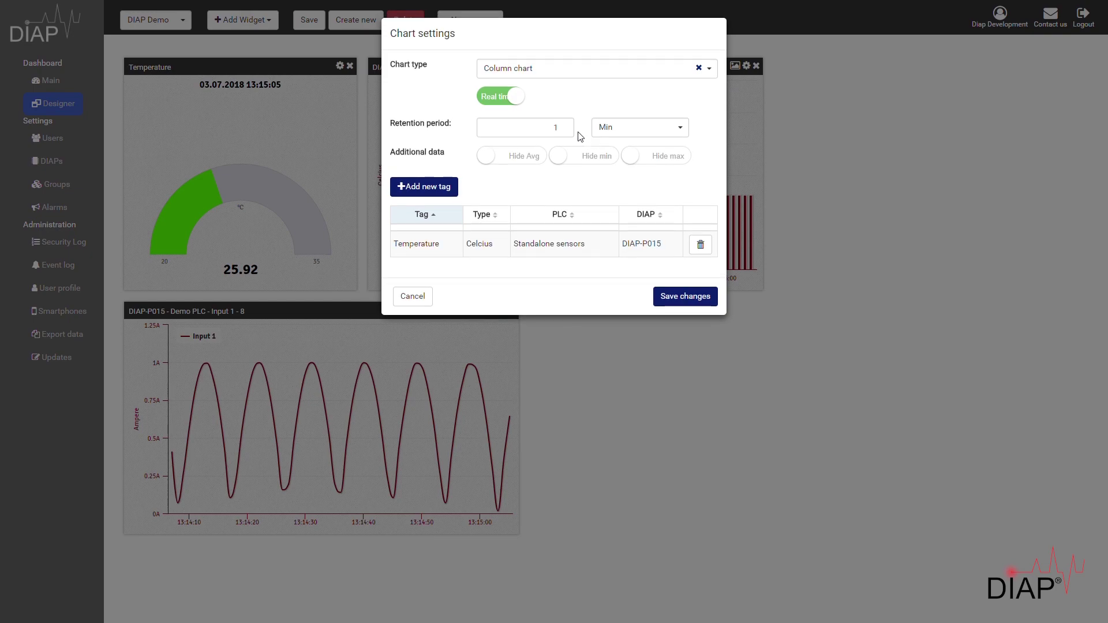
pyautogui.click(529, 74)
pyautogui.click(536, 87)
pyautogui.click(680, 296)
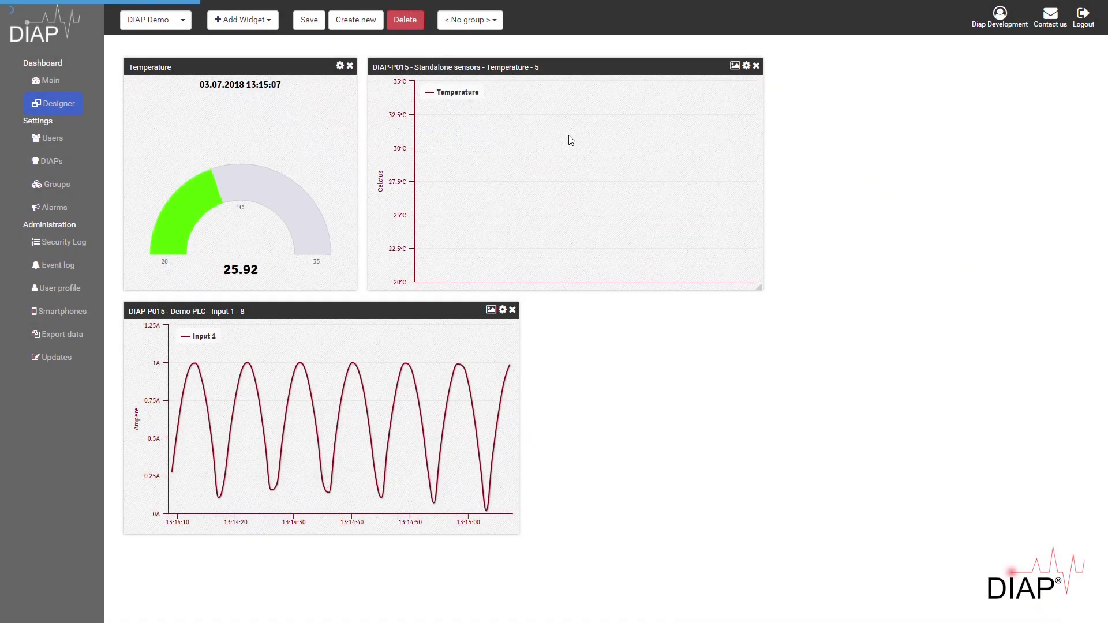
pyautogui.click(270, 22)
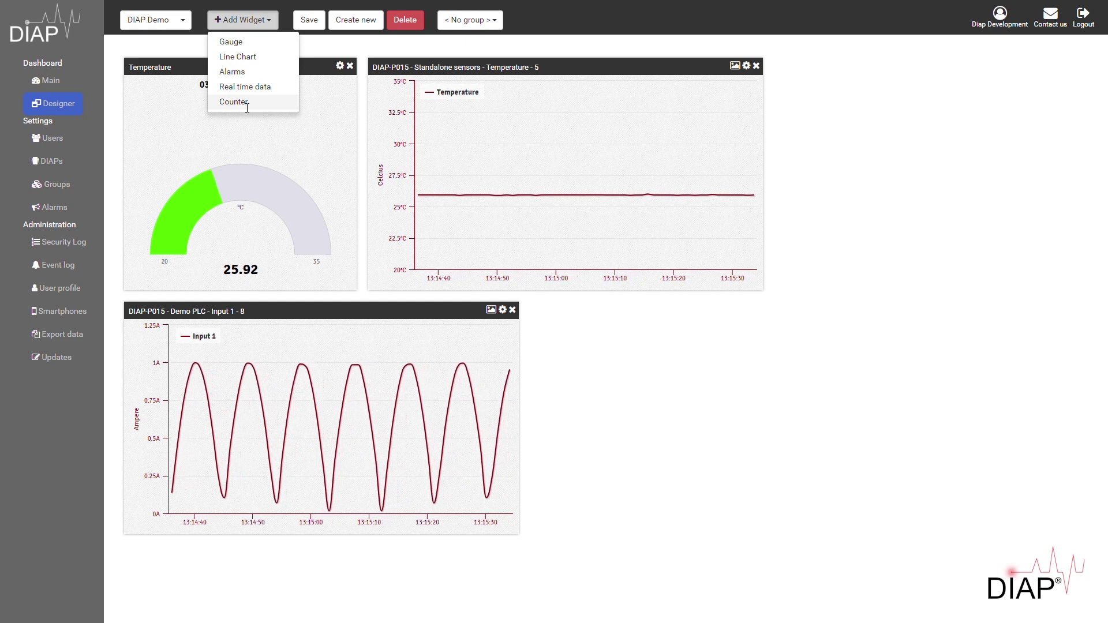
# - Add a counter widget for DIAP-P015, Standalone sensors, Inductive Sensor, counting over Today
pyautogui.click(247, 107)
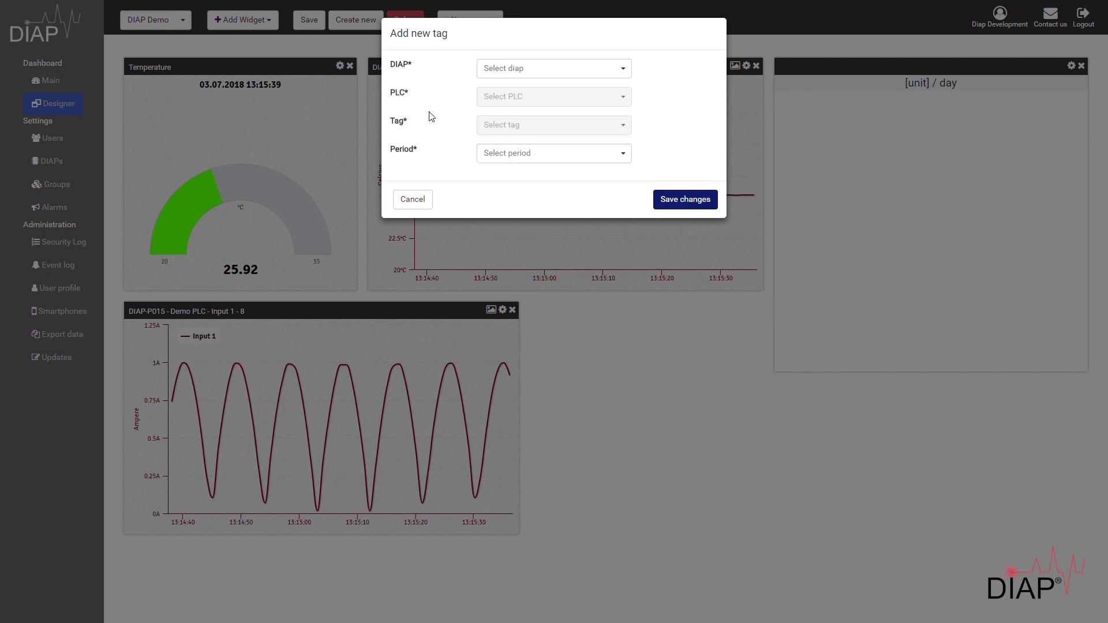
pyautogui.click(524, 71)
pyautogui.click(528, 86)
pyautogui.click(530, 105)
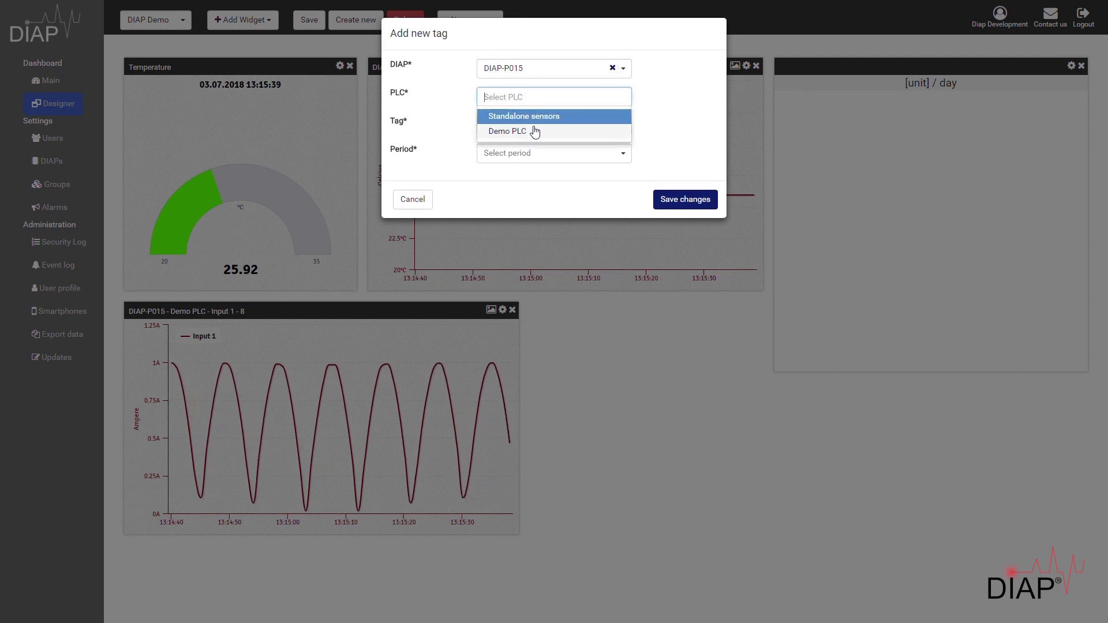
pyautogui.press('Return')
pyautogui.click(533, 130)
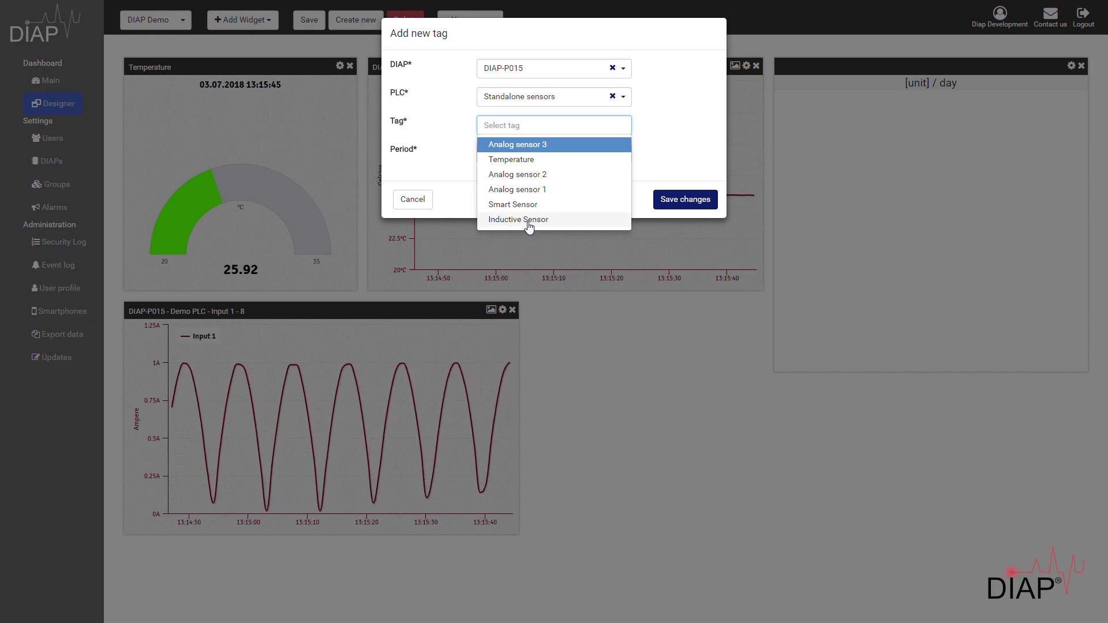
pyautogui.click(529, 225)
pyautogui.click(534, 157)
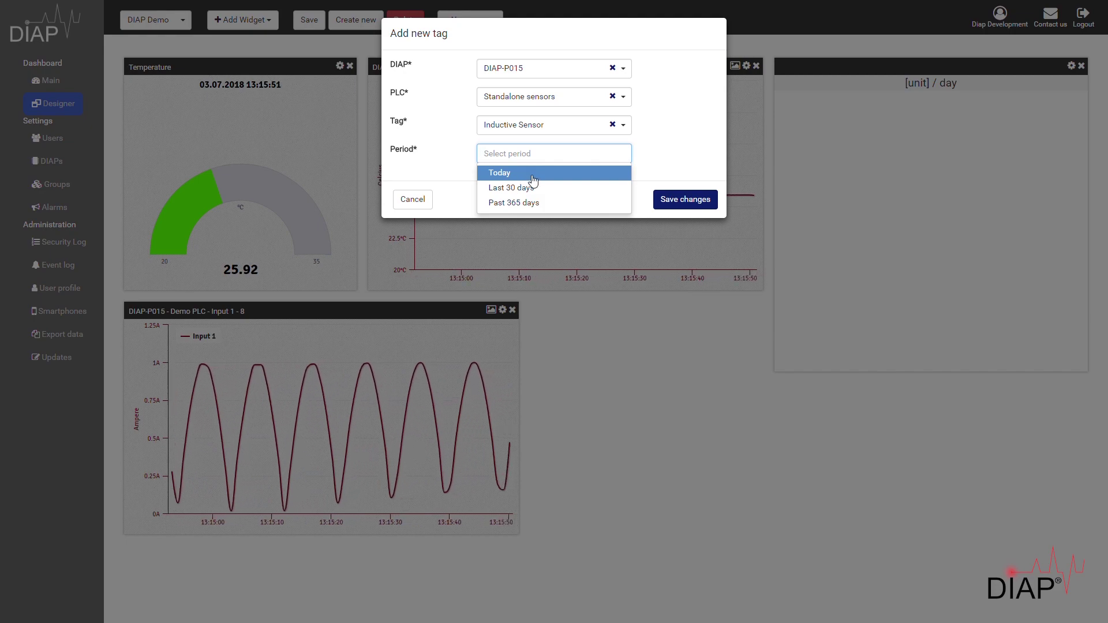
pyautogui.click(533, 180)
pyautogui.click(526, 161)
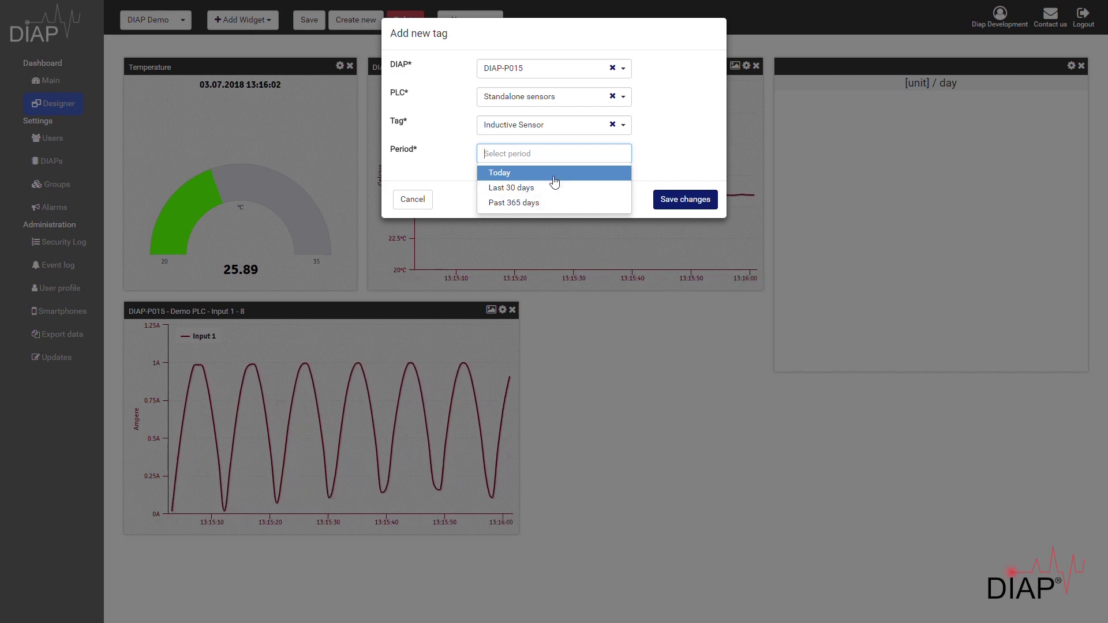
pyautogui.click(535, 173)
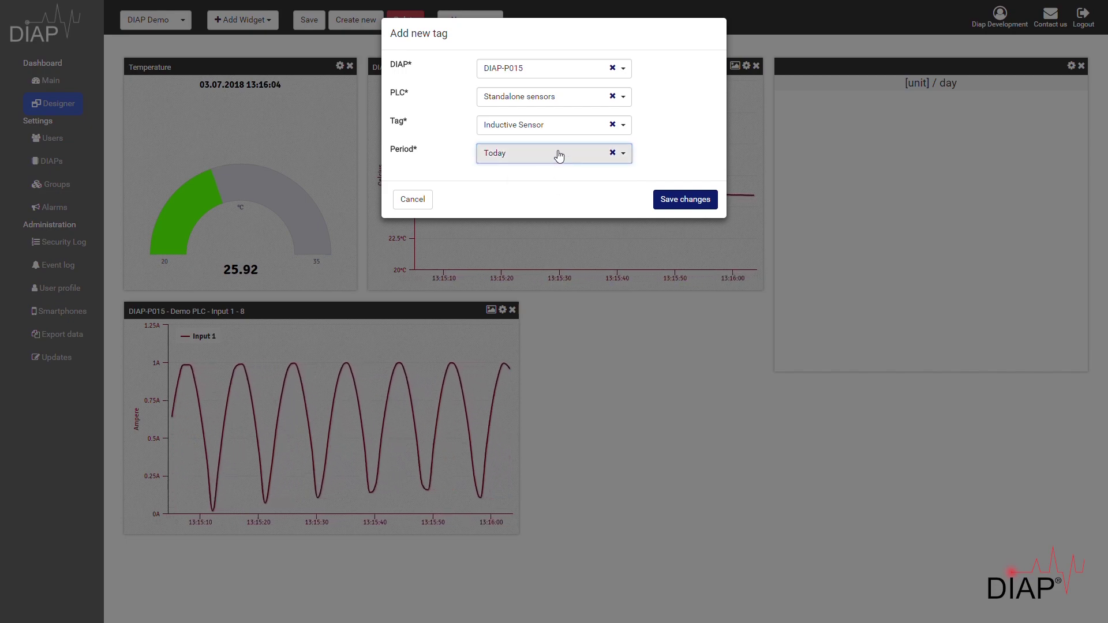
pyautogui.click(669, 199)
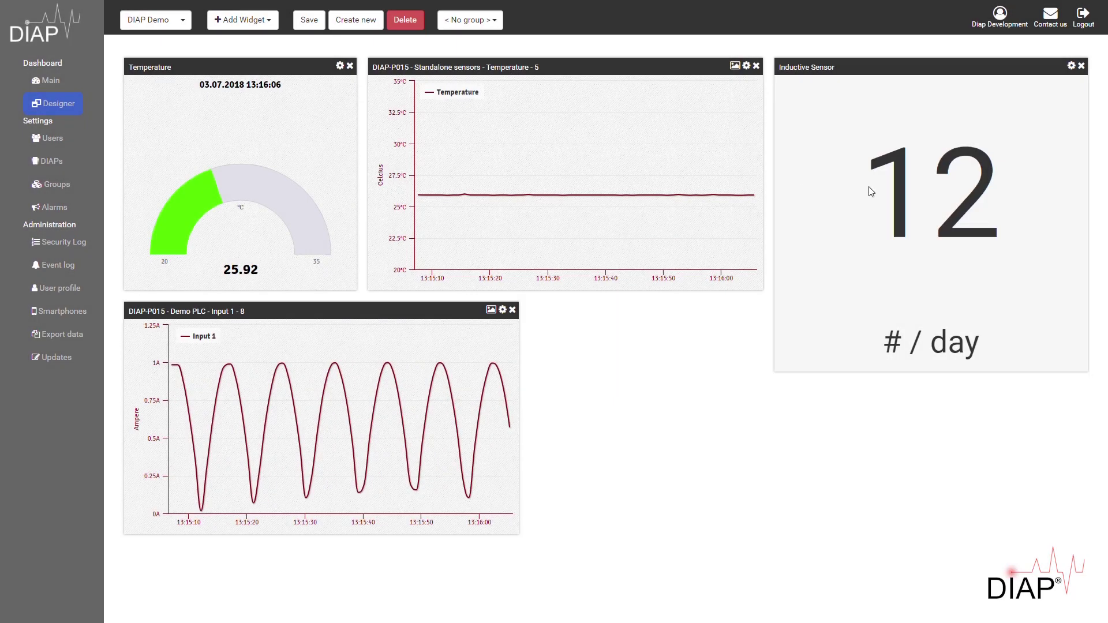
# - Shrink the Inductive Sensor counter, shift the temperature chart right, and place the counter top-left
pyautogui.moveTo(1091, 364); pyautogui.dragTo(906, 183)
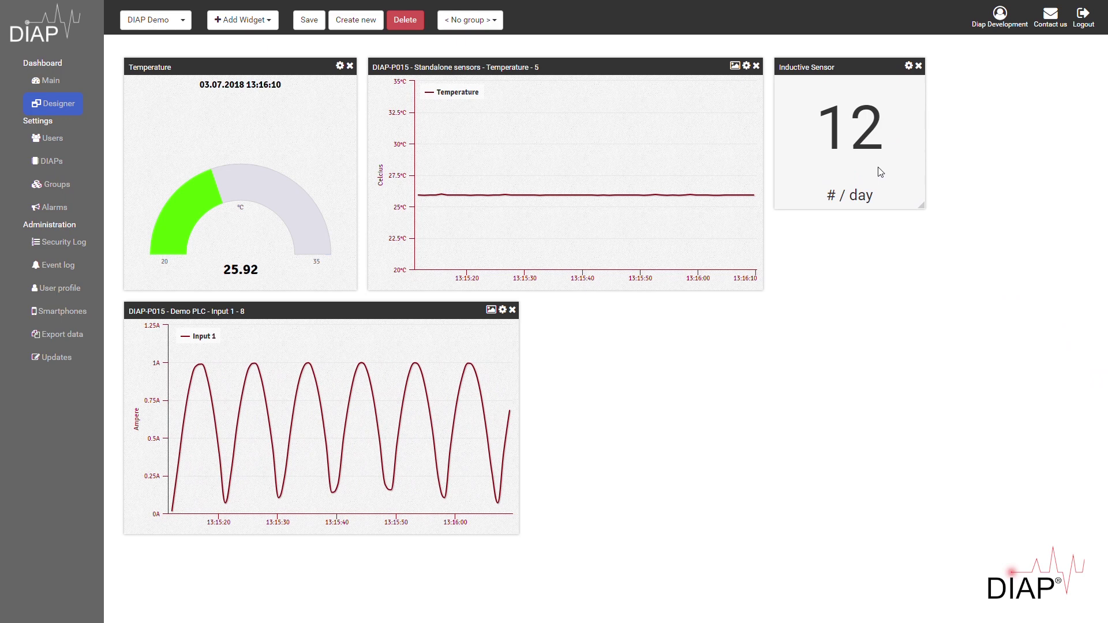
pyautogui.moveTo(842, 86); pyautogui.dragTo(808, 68)
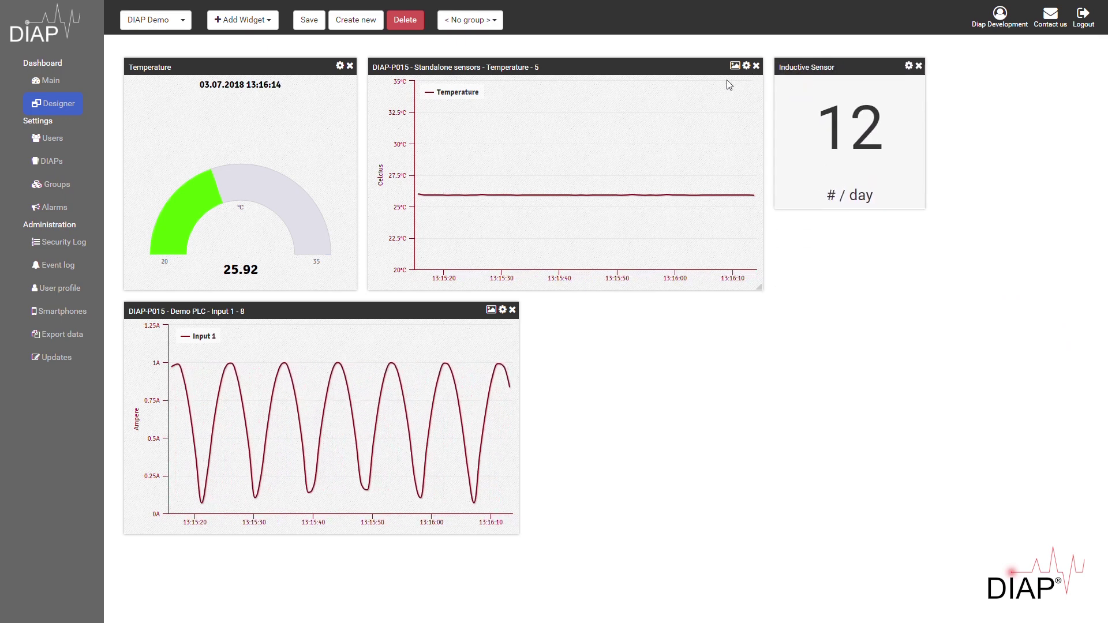
pyautogui.moveTo(598, 75); pyautogui.dragTo(737, 73)
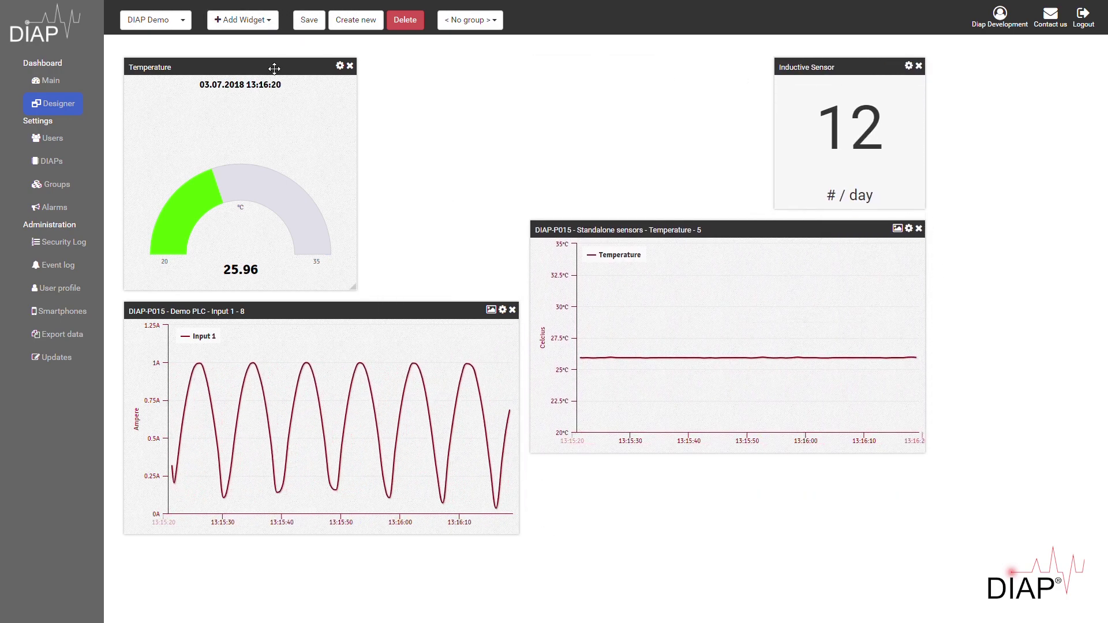
pyautogui.moveTo(875, 67); pyautogui.dragTo(217, 66)
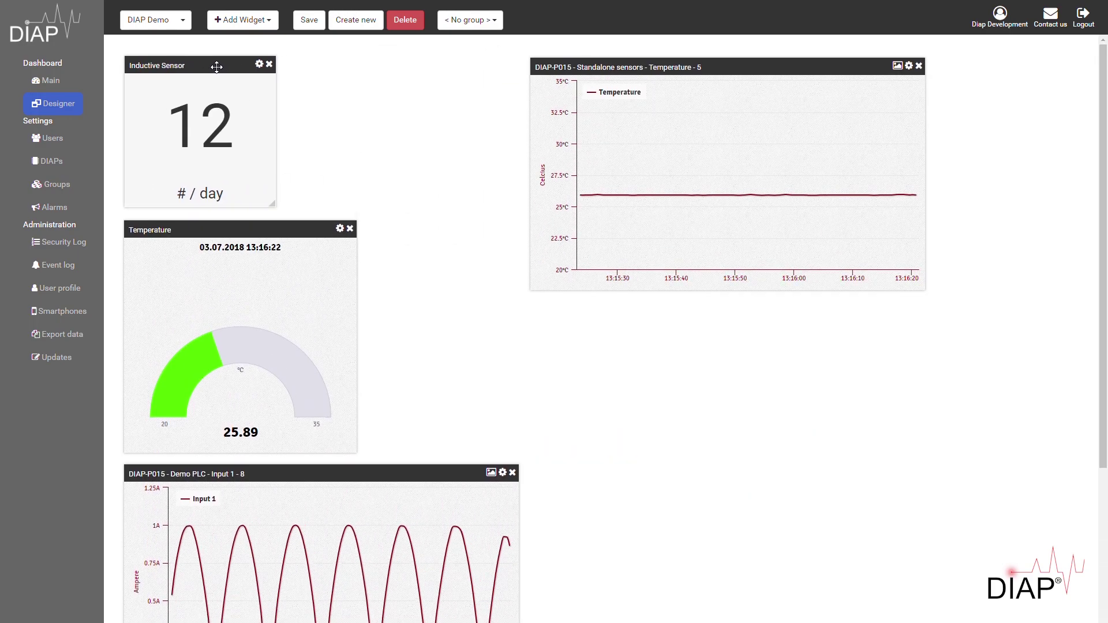
pyautogui.click(234, 20)
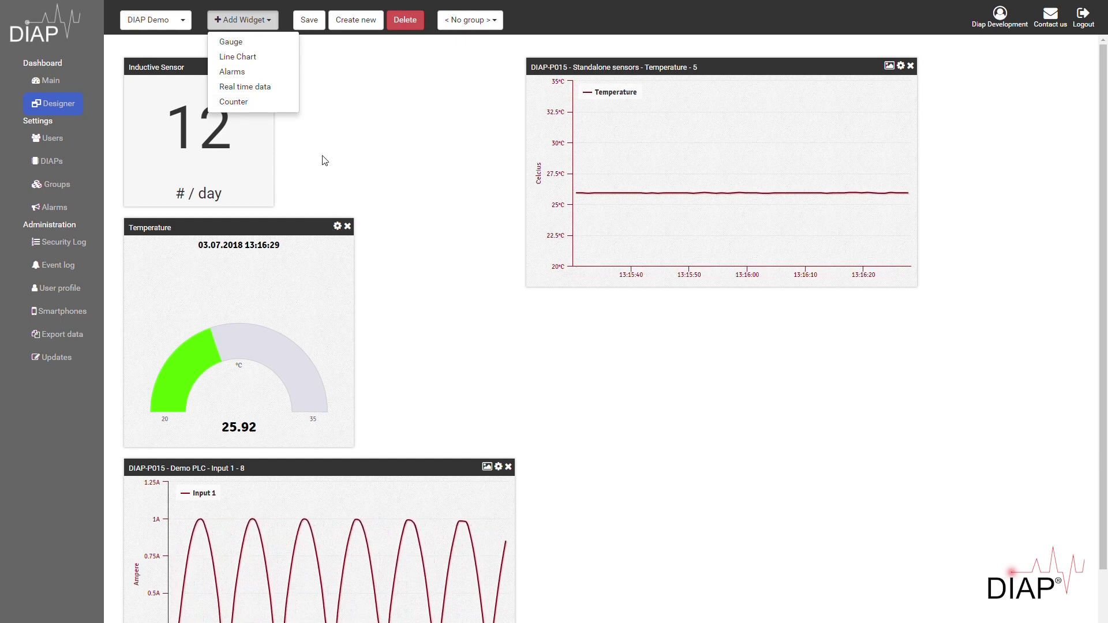
# - Add a DIAP-P015 Standalone sensors Inductive Sensor widget over the Last 30 days
pyautogui.click(268, 105)
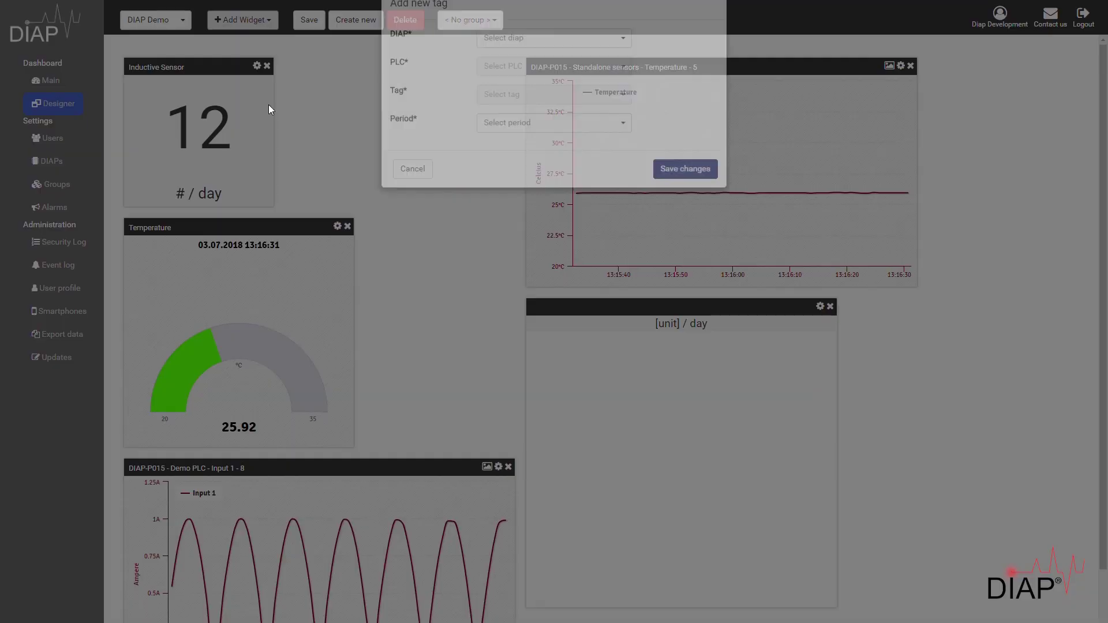
pyautogui.click(549, 69)
pyautogui.click(559, 90)
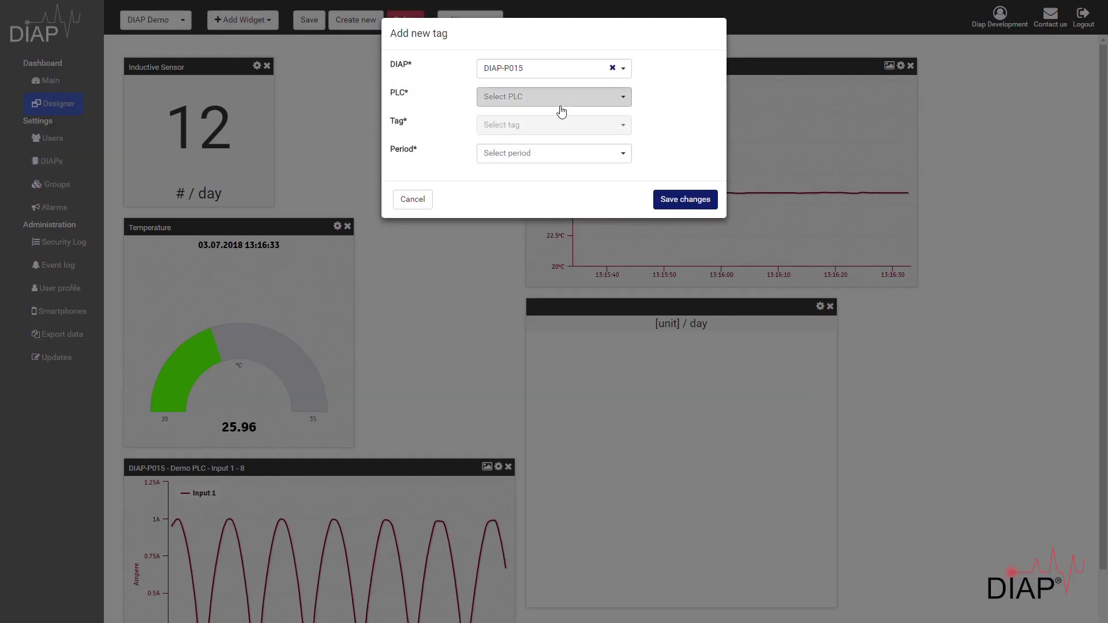
pyautogui.click(558, 98)
pyautogui.click(559, 136)
pyautogui.click(556, 107)
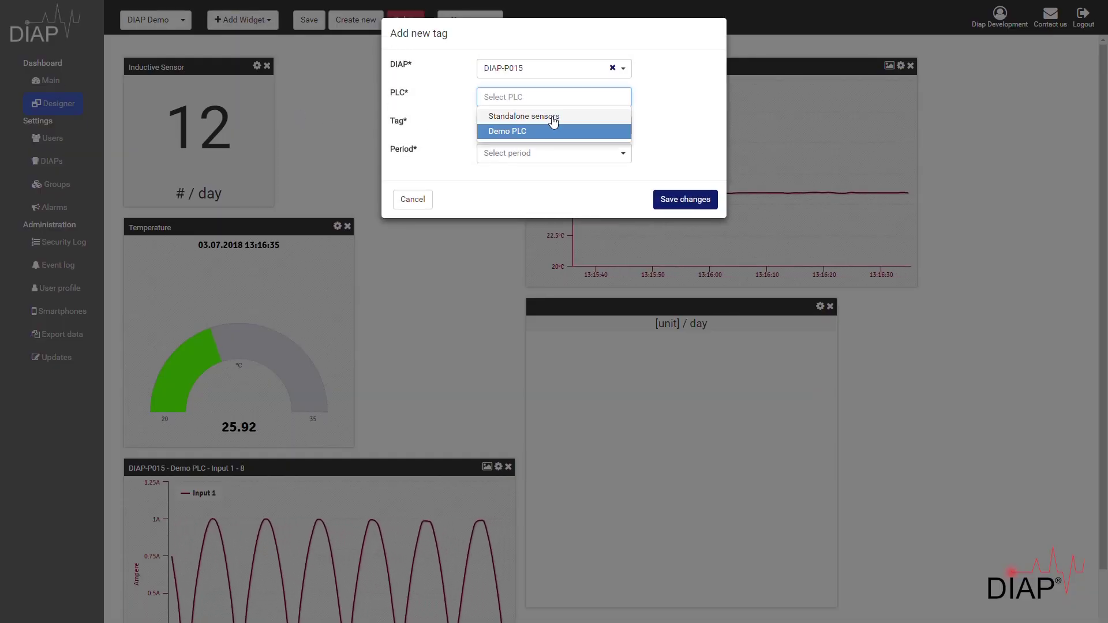
pyautogui.click(553, 113)
pyautogui.click(554, 125)
pyautogui.click(549, 220)
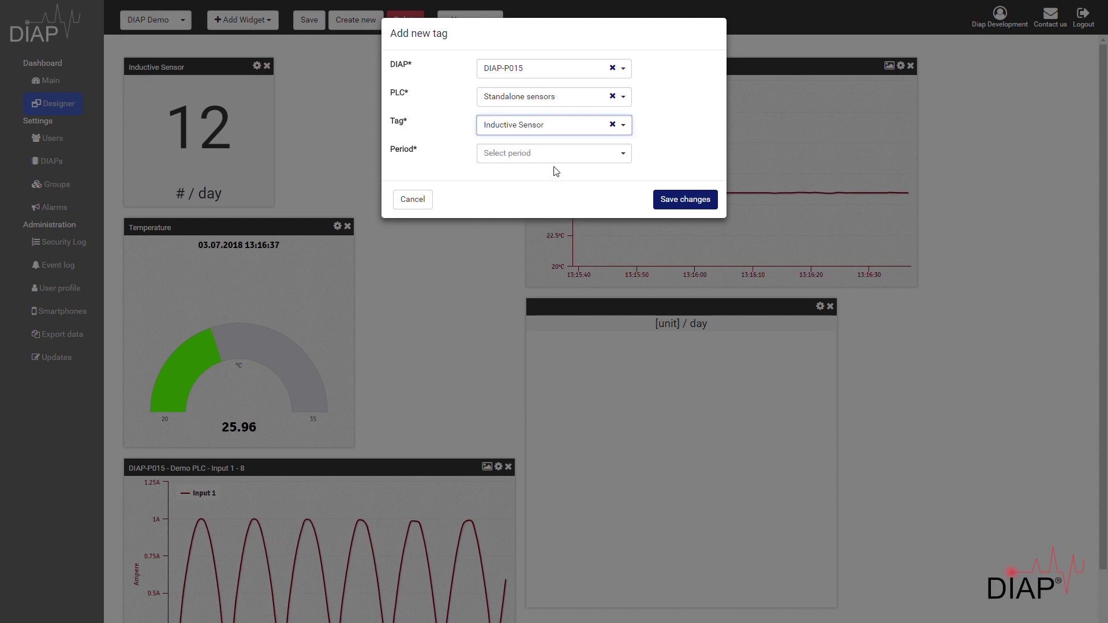
pyautogui.click(554, 155)
pyautogui.click(563, 186)
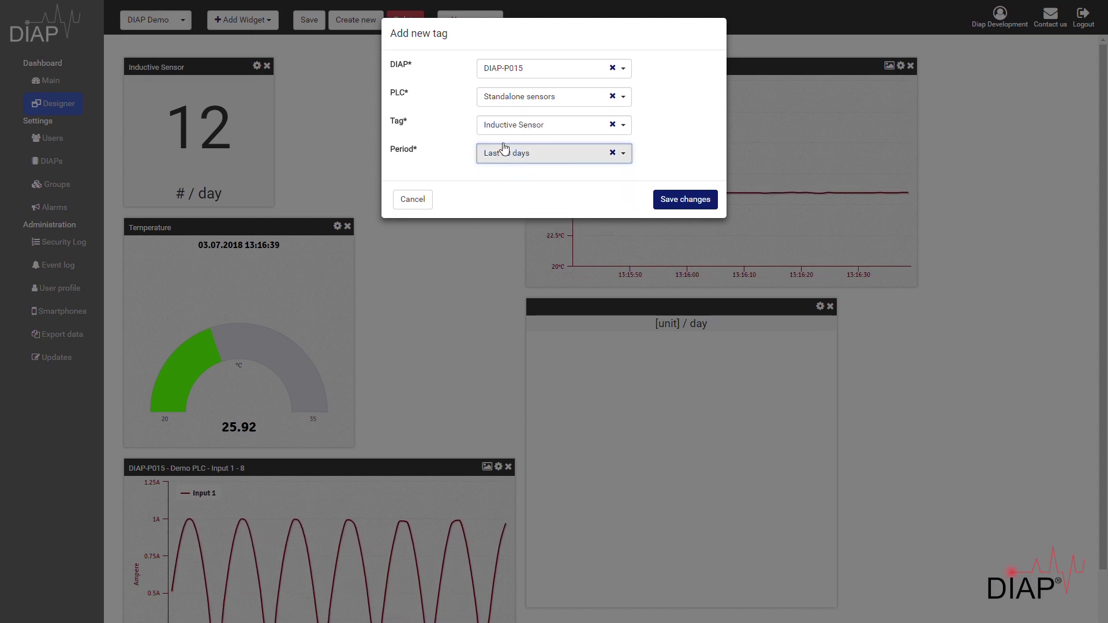
pyautogui.click(670, 200)
# - Place the smaller Inductive Sensor chart beside the counter and the Temperature chart beside the gauge
pyautogui.moveTo(635, 307); pyautogui.dragTo(380, 75)
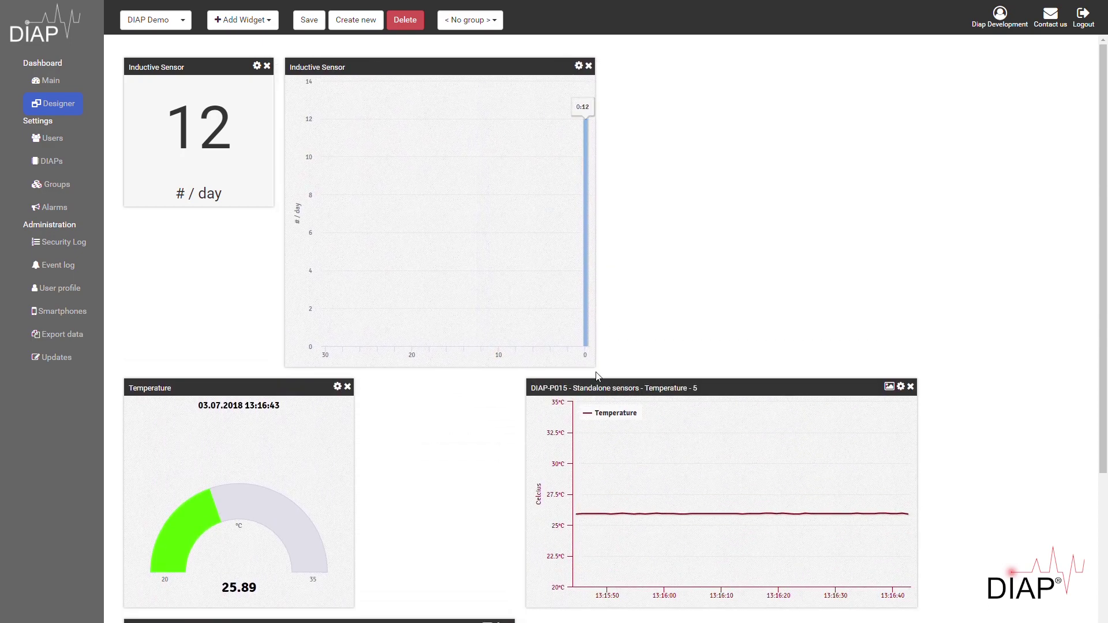
pyautogui.moveTo(595, 372); pyautogui.dragTo(480, 213)
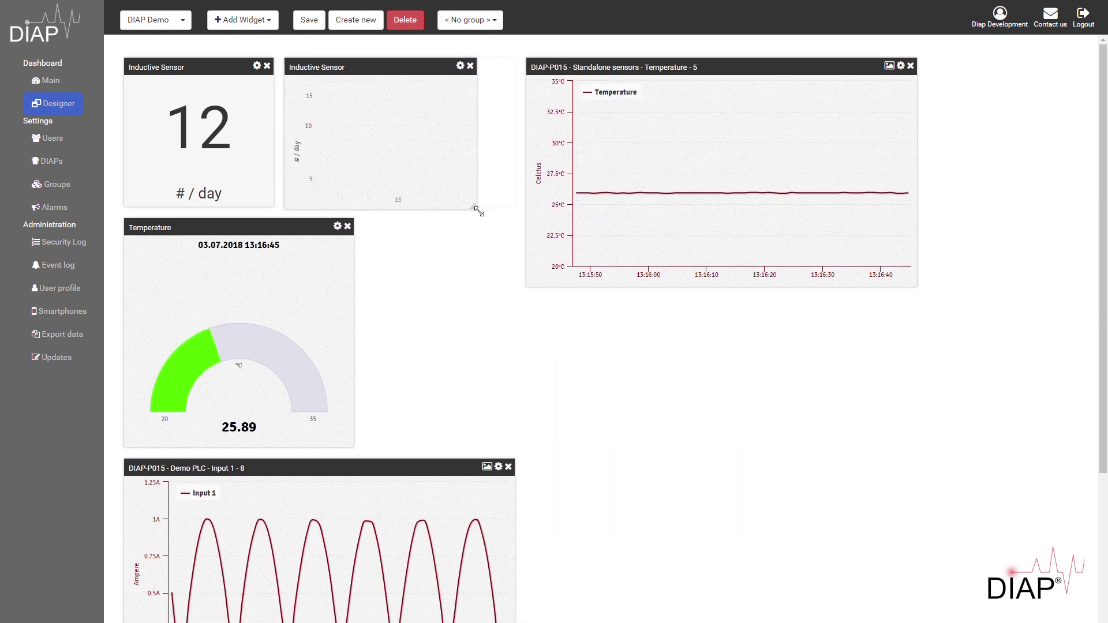
pyautogui.moveTo(577, 71); pyautogui.dragTo(417, 237)
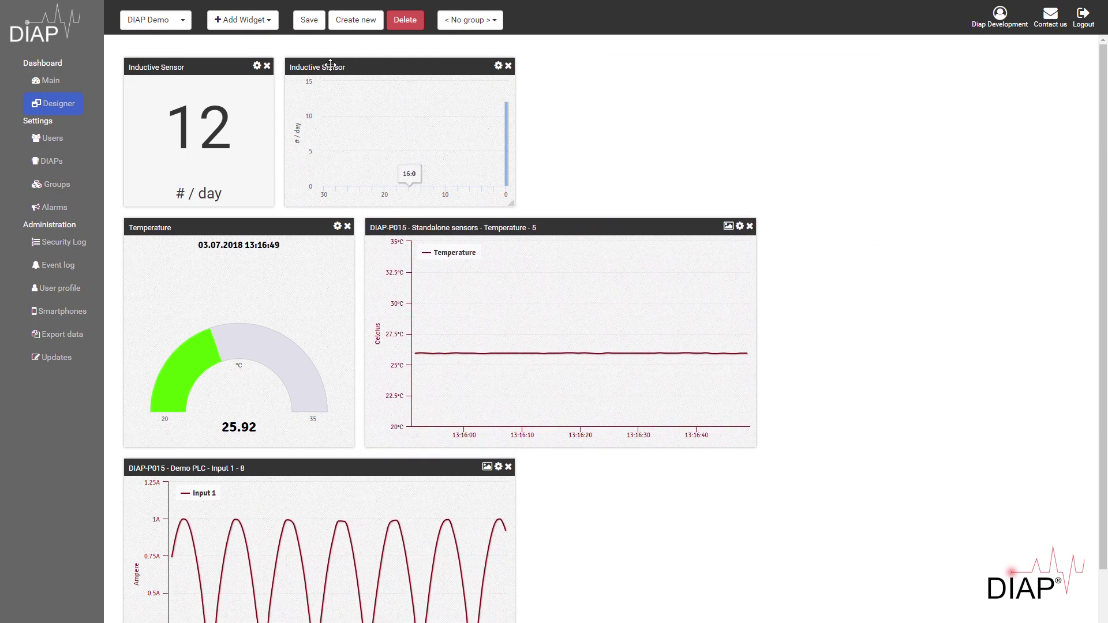
pyautogui.click(265, 21)
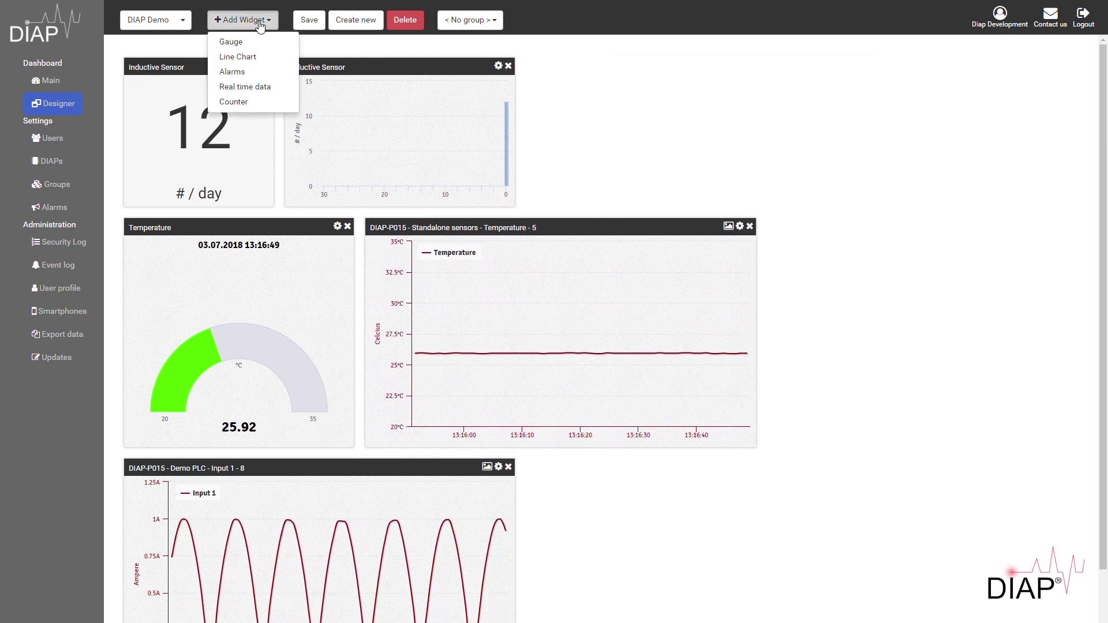
# - Add a DIAP-P015 Inductive Sensor widget over Past 365 days and widen it across the top row
pyautogui.click(258, 102)
pyautogui.click(532, 70)
pyautogui.click(532, 100)
pyautogui.click(536, 98)
pyautogui.click(539, 109)
pyautogui.click(543, 127)
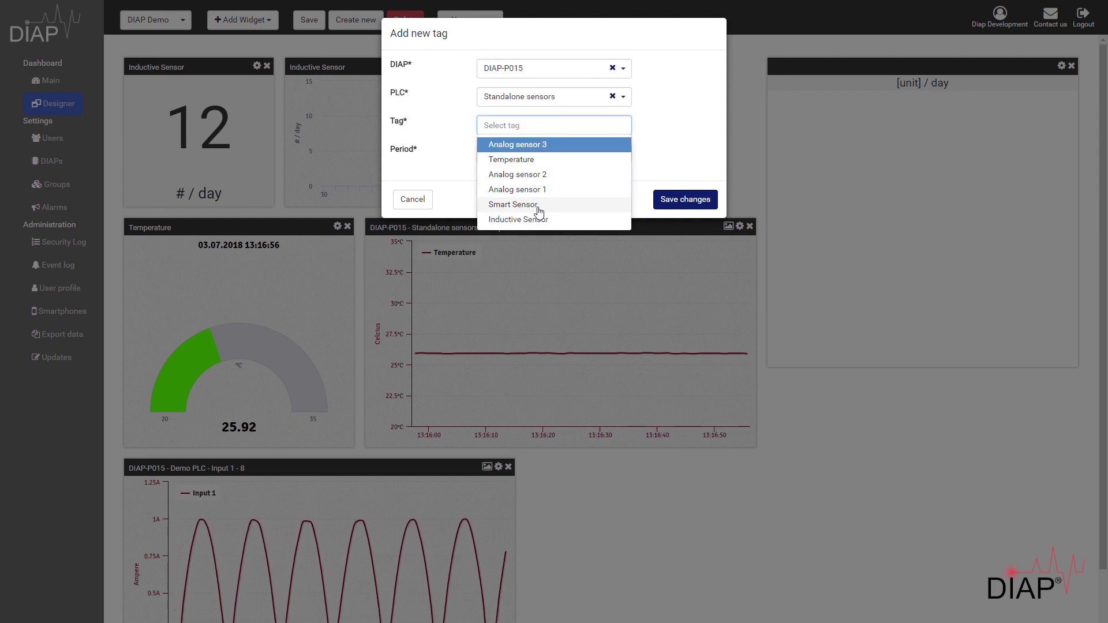
pyautogui.click(539, 219)
pyautogui.click(554, 154)
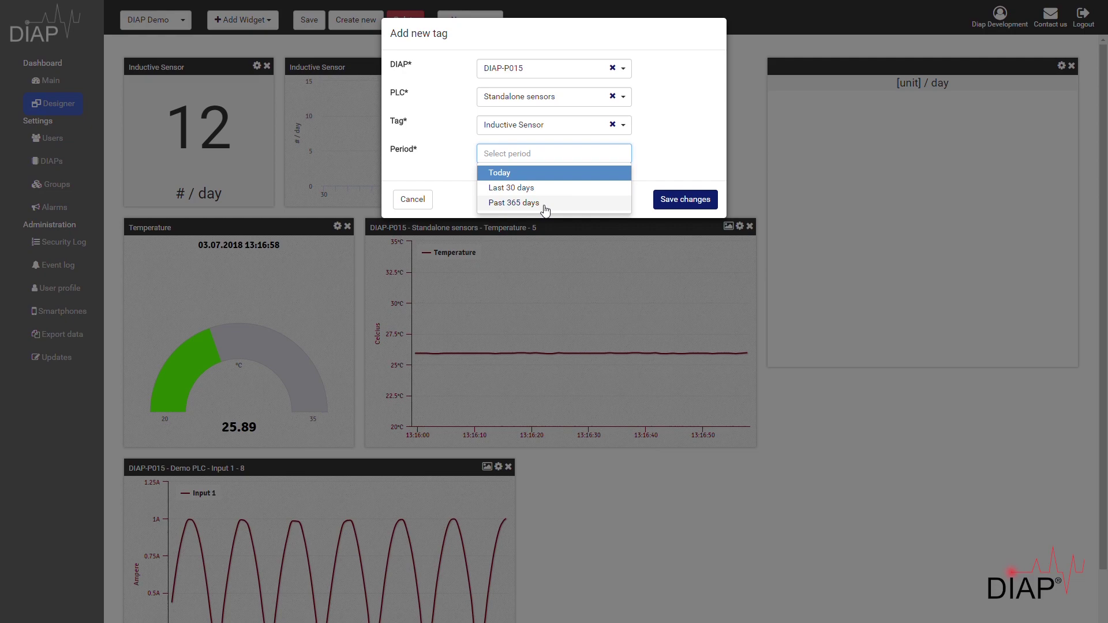
pyautogui.click(543, 203)
pyautogui.click(685, 200)
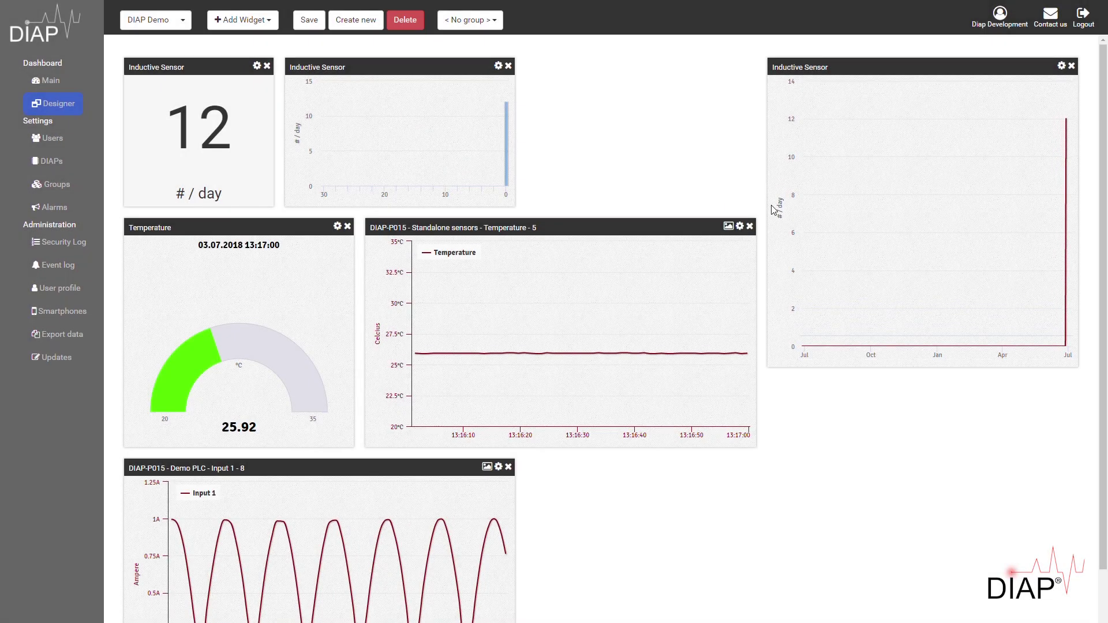
pyautogui.moveTo(774, 371); pyautogui.dragTo(532, 210)
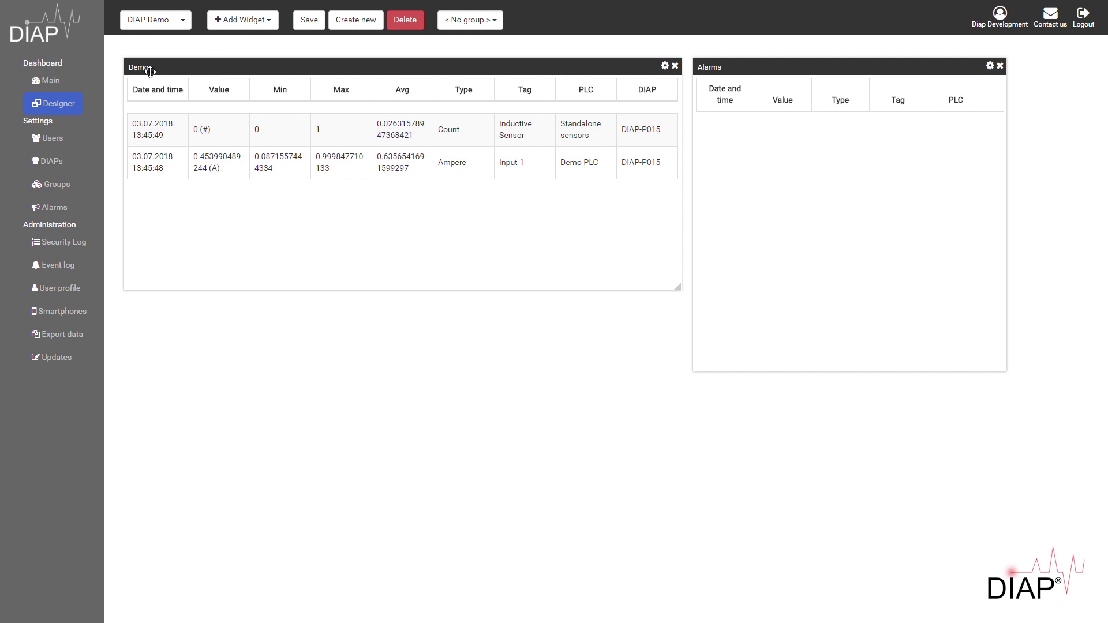
# - Replace the table widget's 'Demo' title with 'Demonstrator'
pyautogui.doubleClick(256, 74)
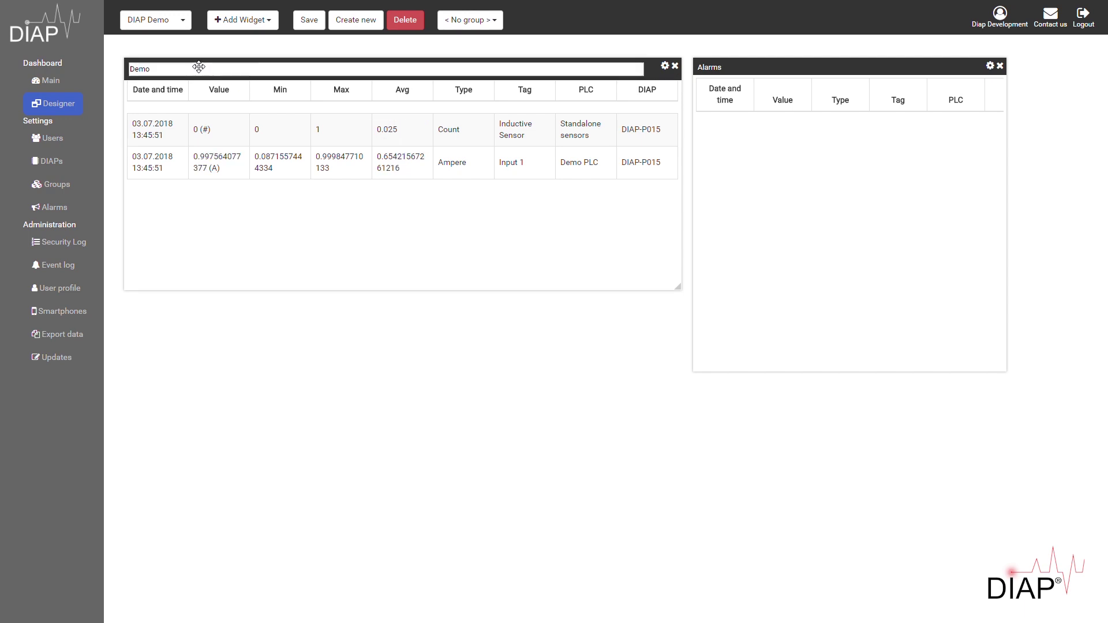
pyautogui.doubleClick(152, 76)
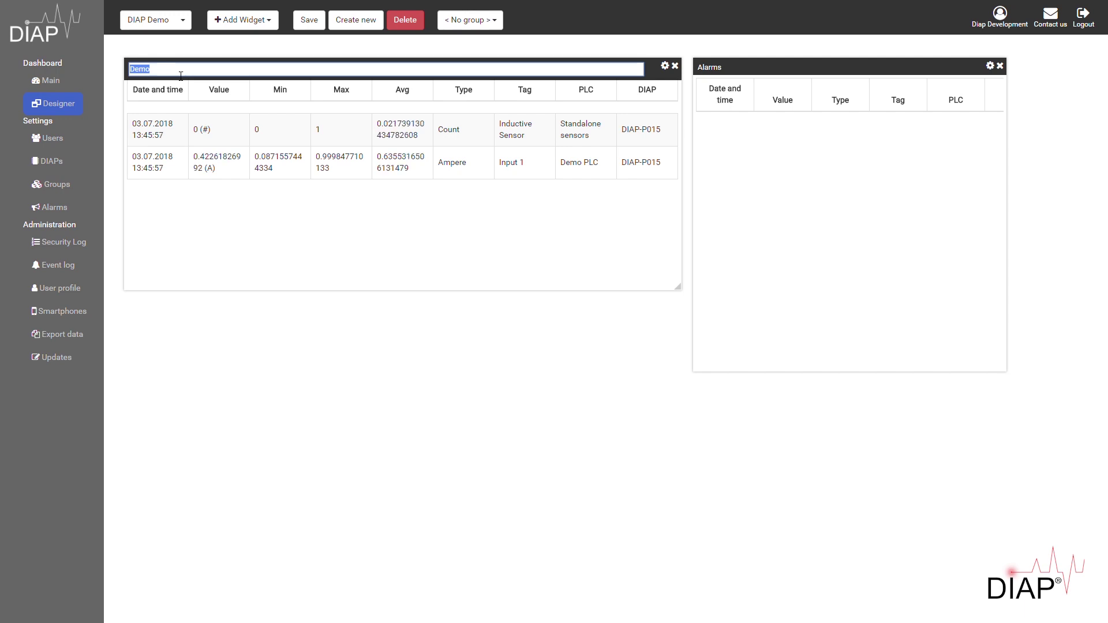
pyautogui.write('Demonstrator')
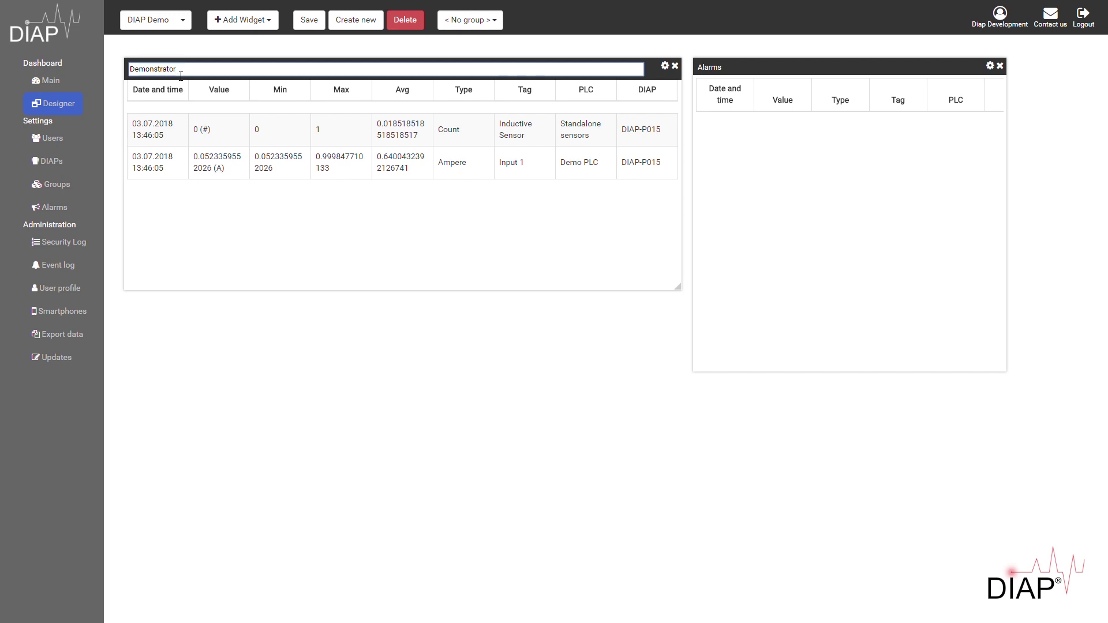
pyautogui.press('Return')
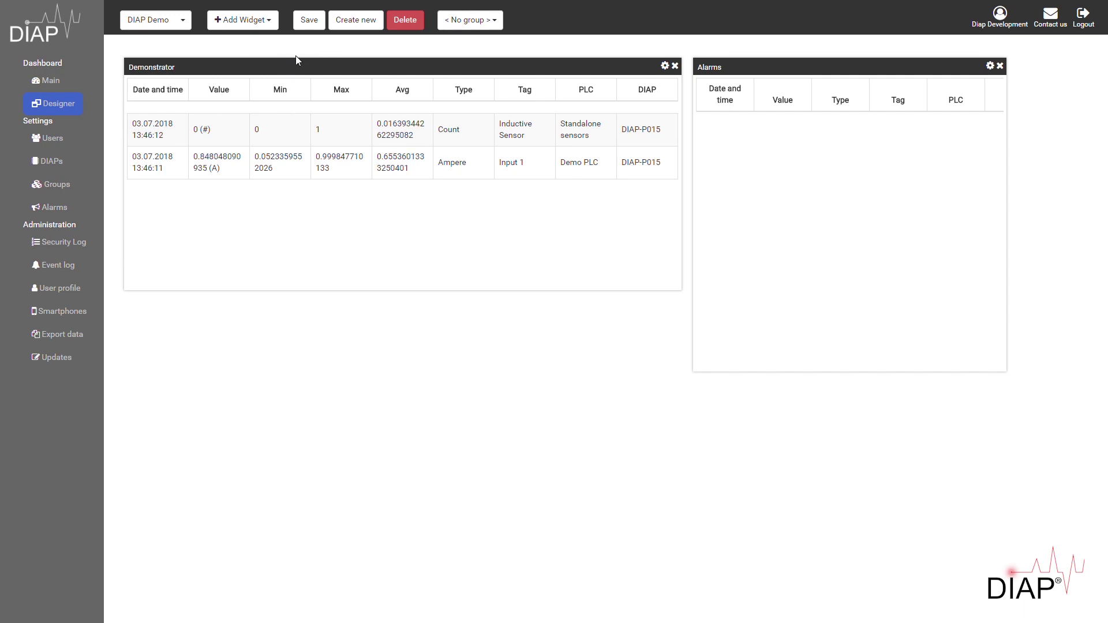
# - Save the dashboard with the group left as < No group >, then list the dashboards
pyautogui.click(311, 25)
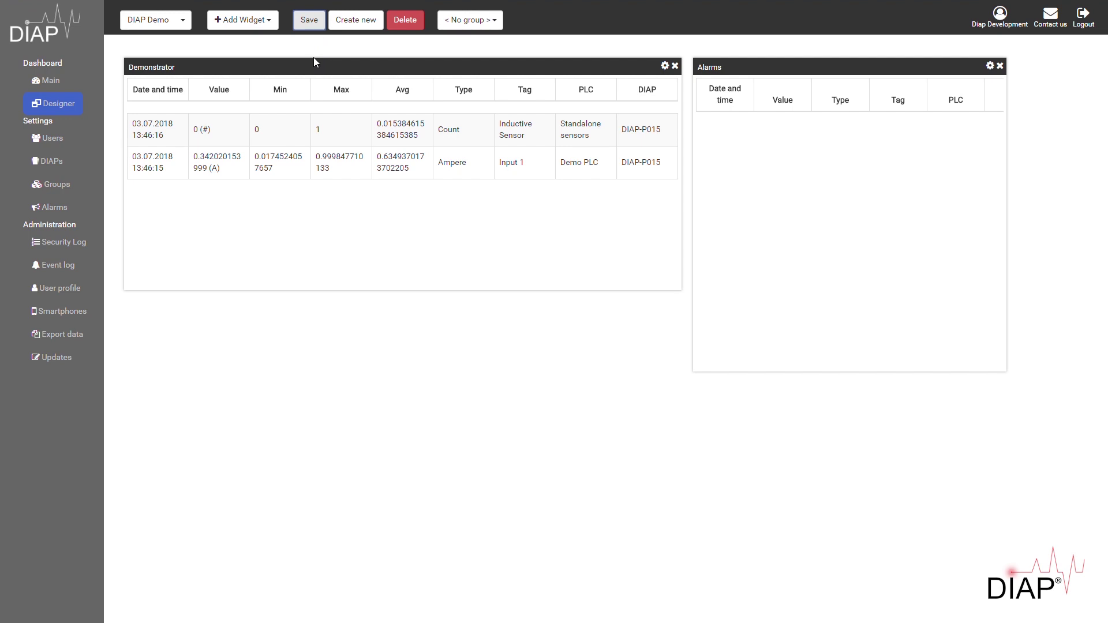
pyautogui.click(469, 26)
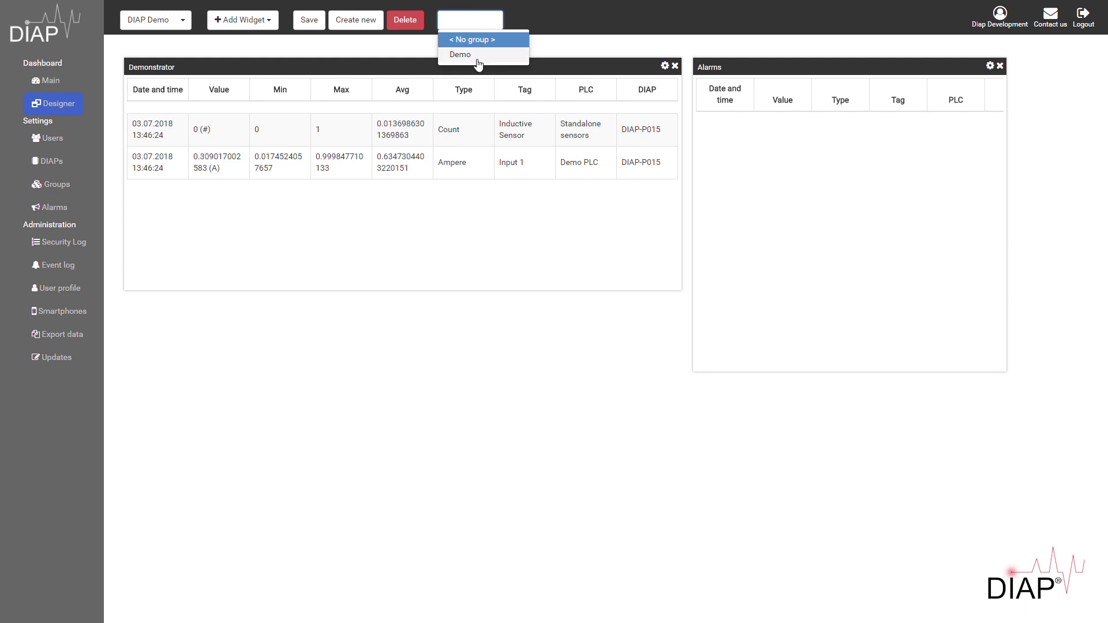
pyautogui.click(539, 23)
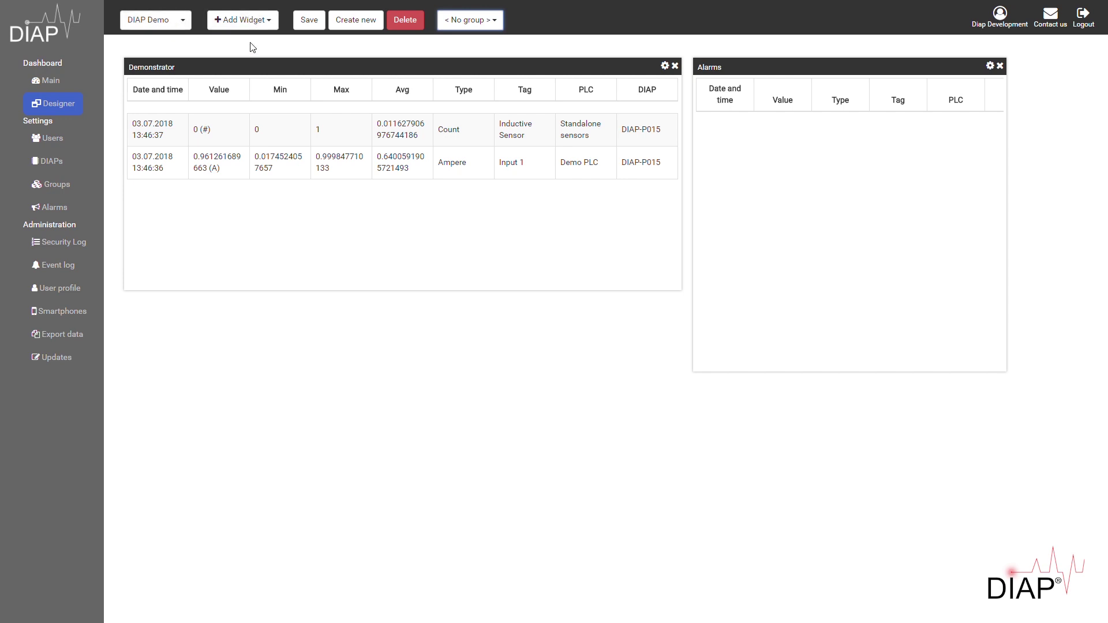
pyautogui.click(179, 26)
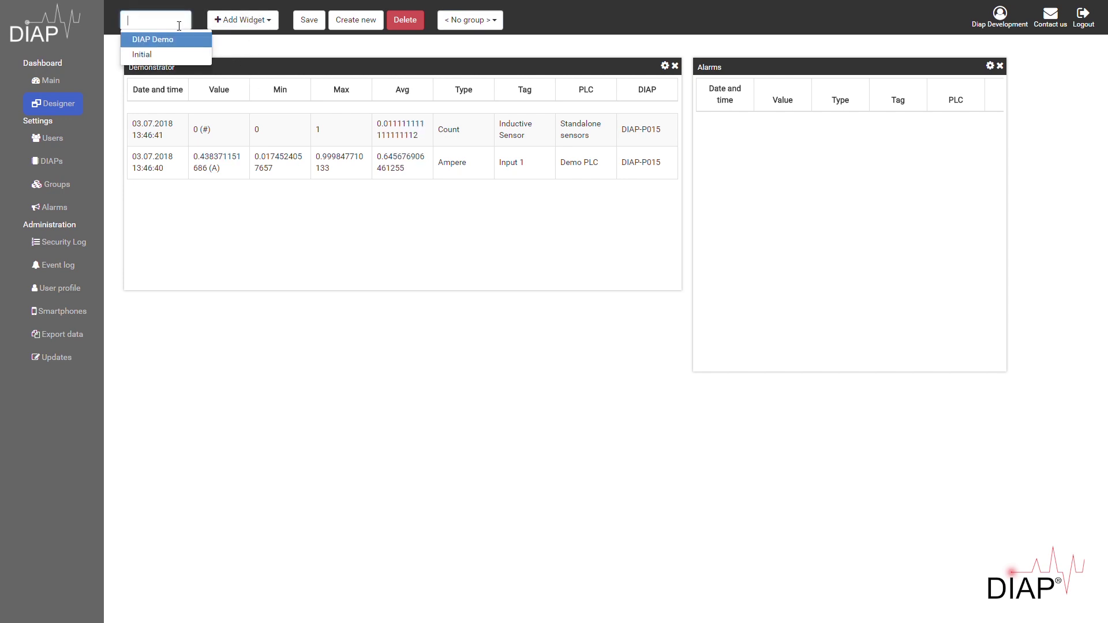